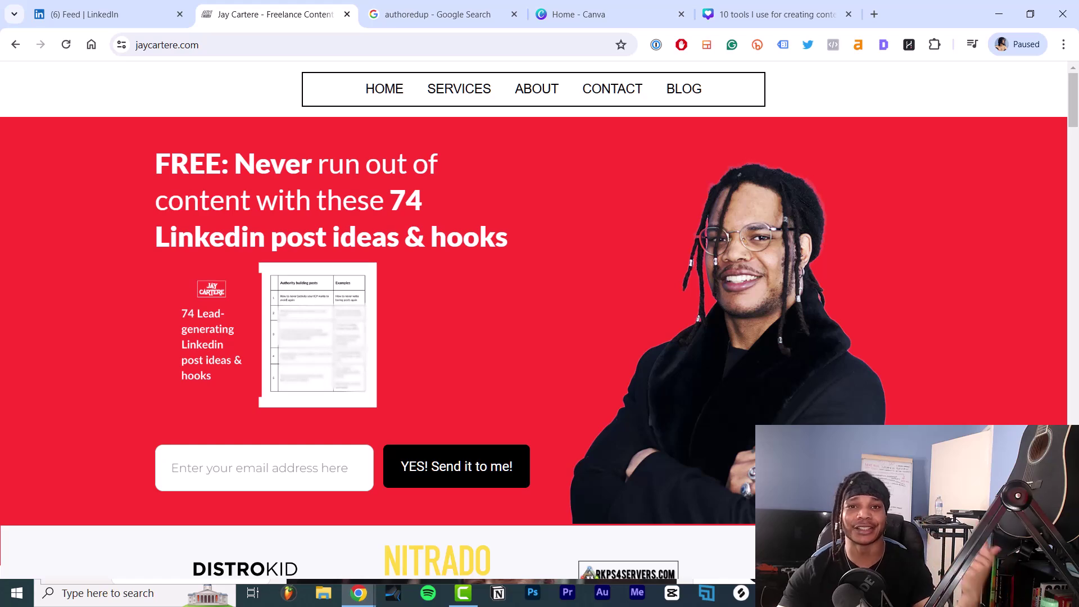
# Switch Chrome from the jaycartere.com tab to the LinkedIn Feed tab with Ctrl+1
pyautogui.hotkey('ctrl', '1')
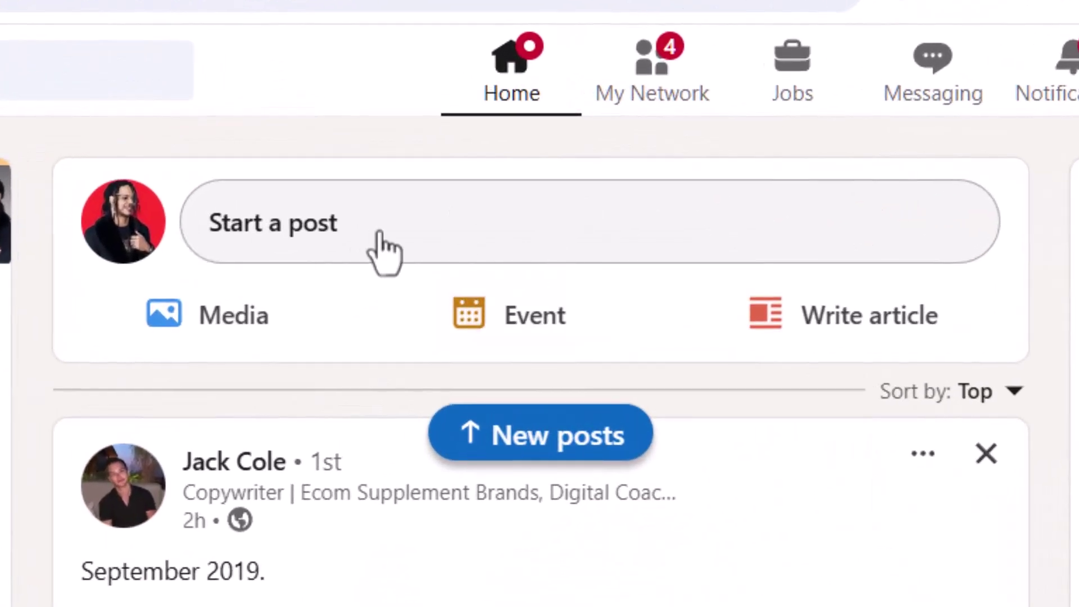
# Start a new LinkedIn post set to add a document, then go to the Canva '10 tools' design
pyautogui.click(379, 239)
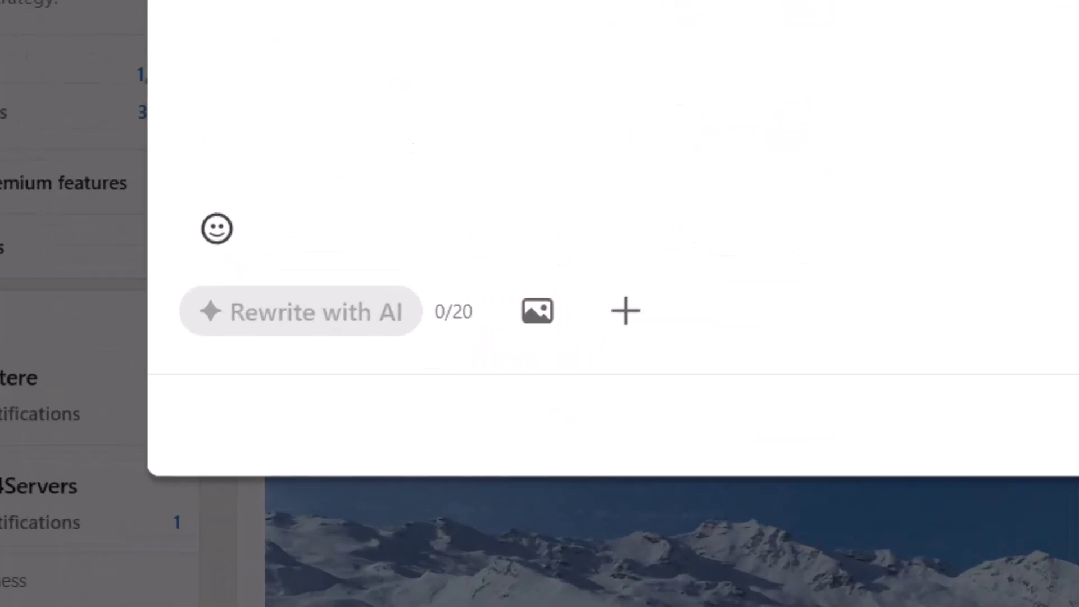
pyautogui.click(625, 311)
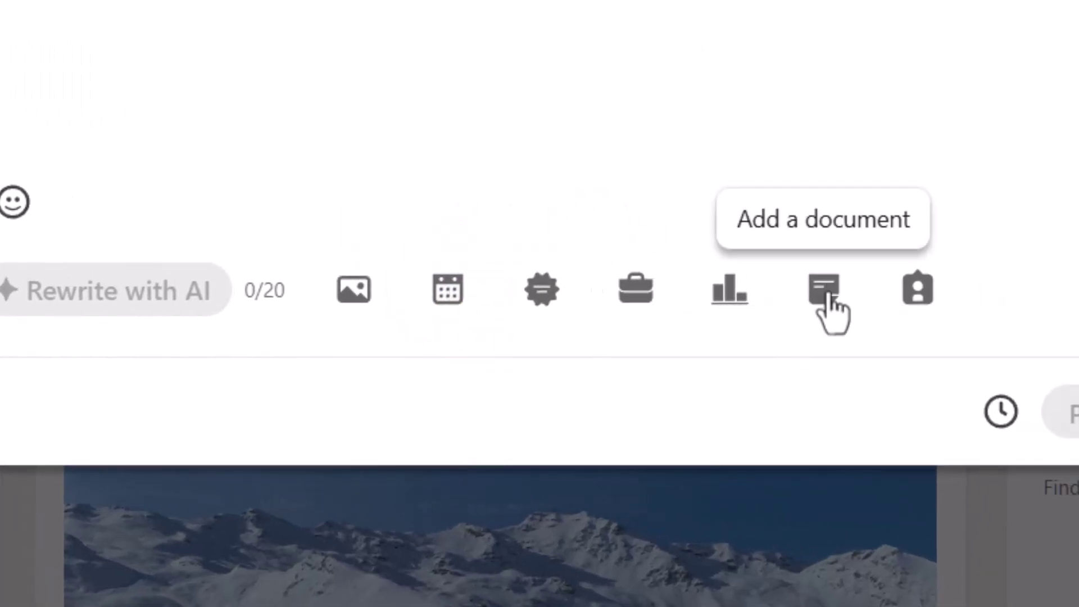
pyautogui.click(825, 290)
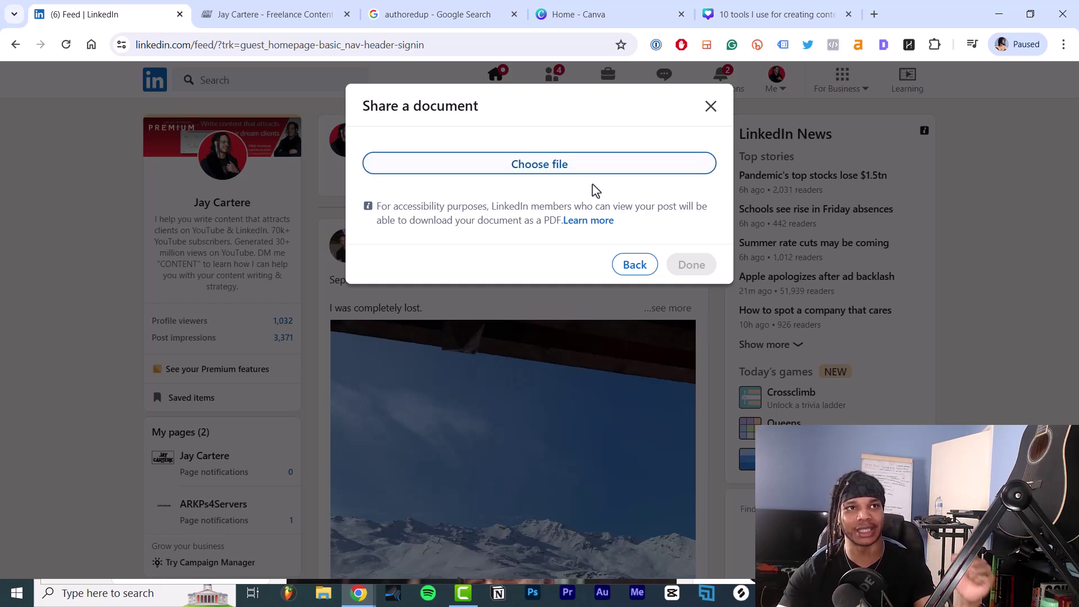
pyautogui.click(748, 17)
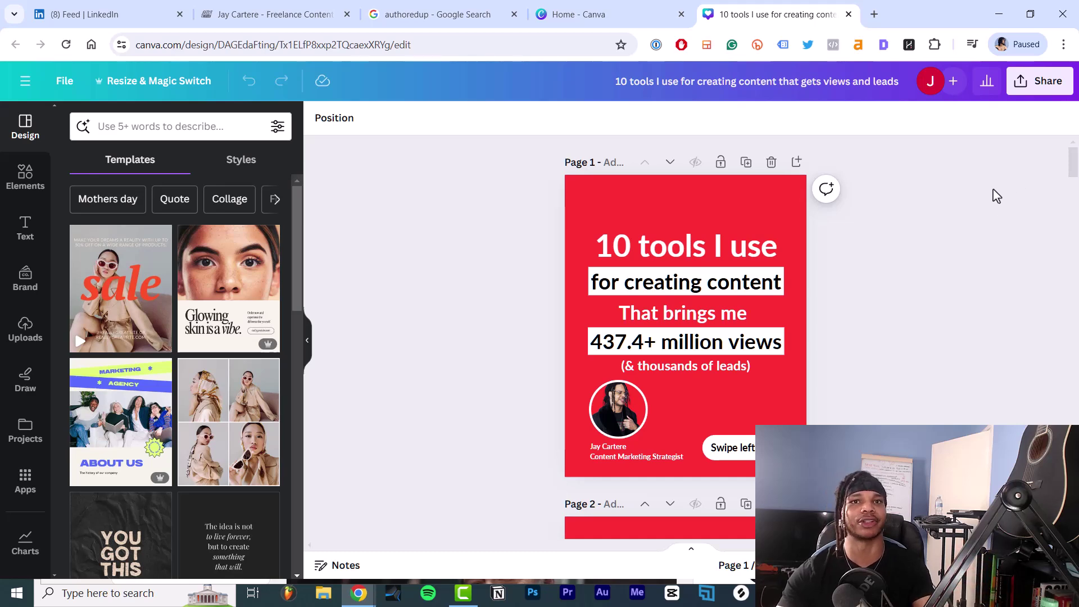
# Download all 15 pages of the '10 tools' Canva design as a PDF Standard file
pyautogui.scroll(-20, 998, 240)
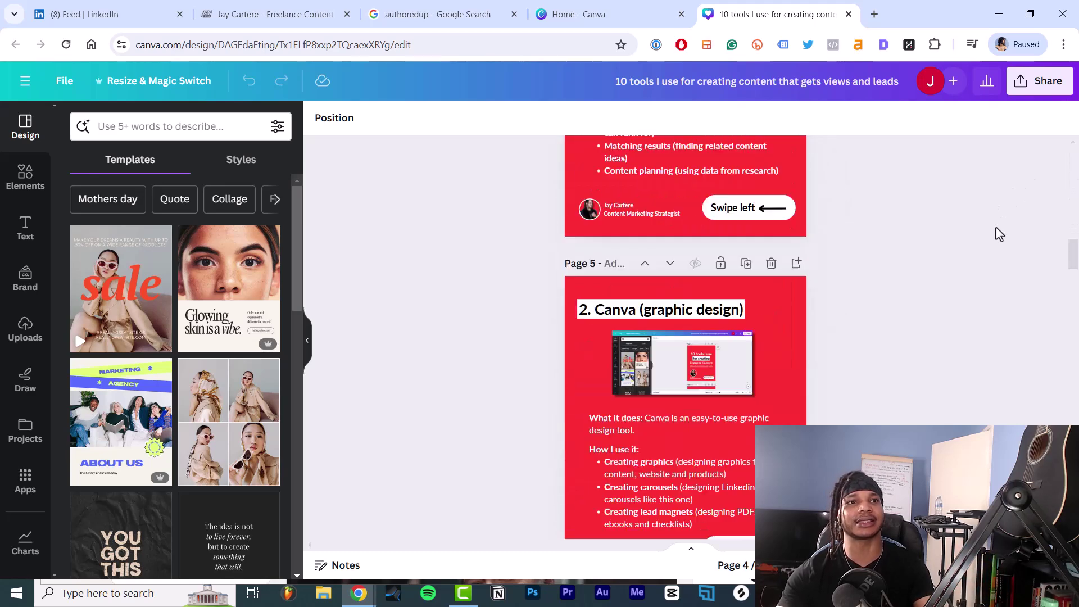
pyautogui.scroll(-15, 998, 234)
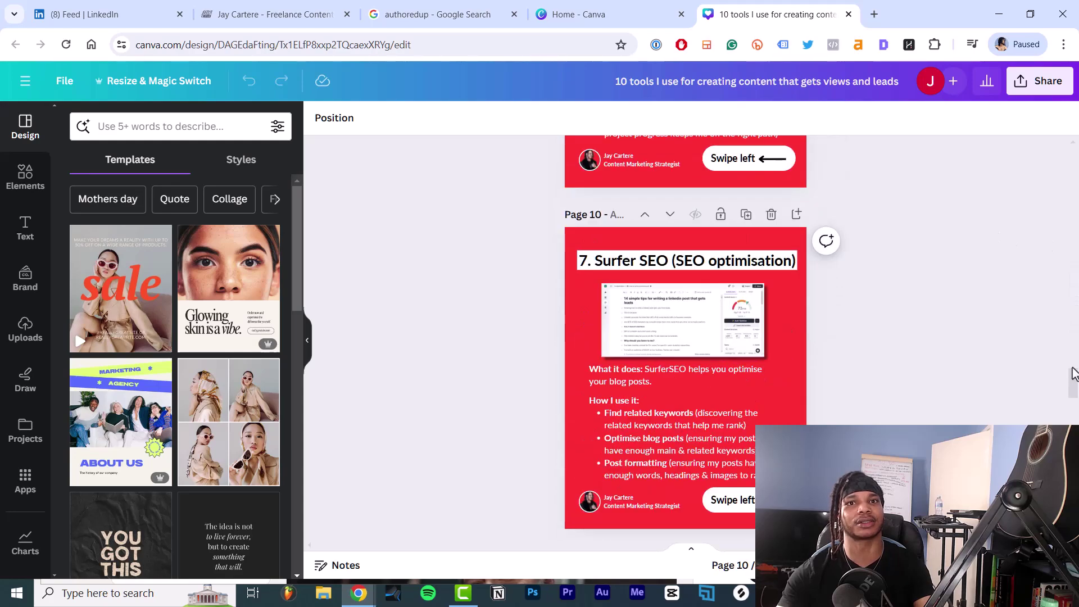
pyautogui.moveTo(1070, 368); pyautogui.dragTo(1072, 157)
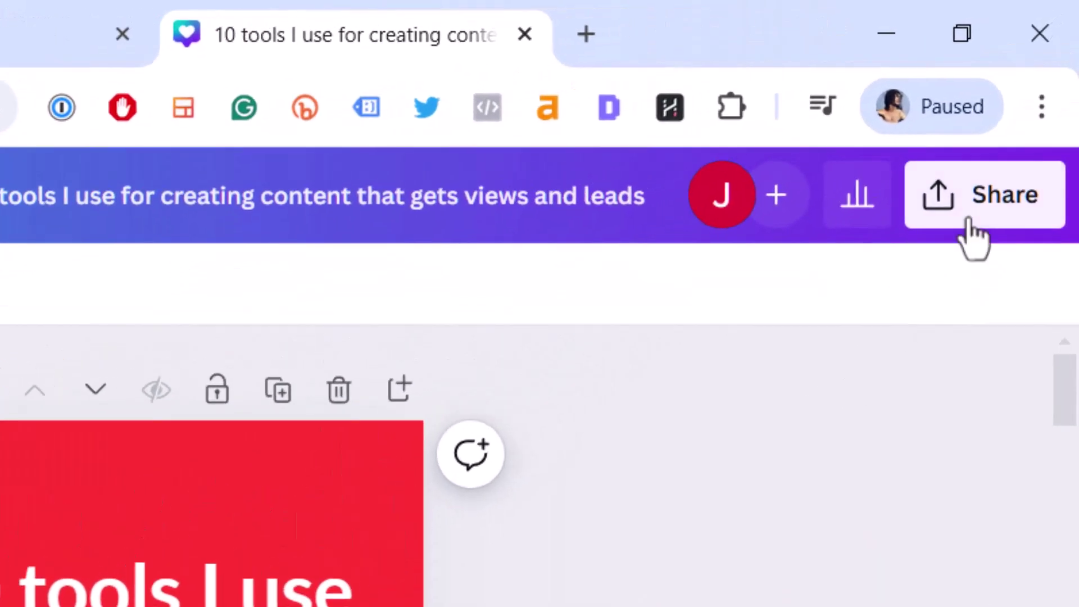
pyautogui.click(1033, 89)
pyautogui.click(886, 444)
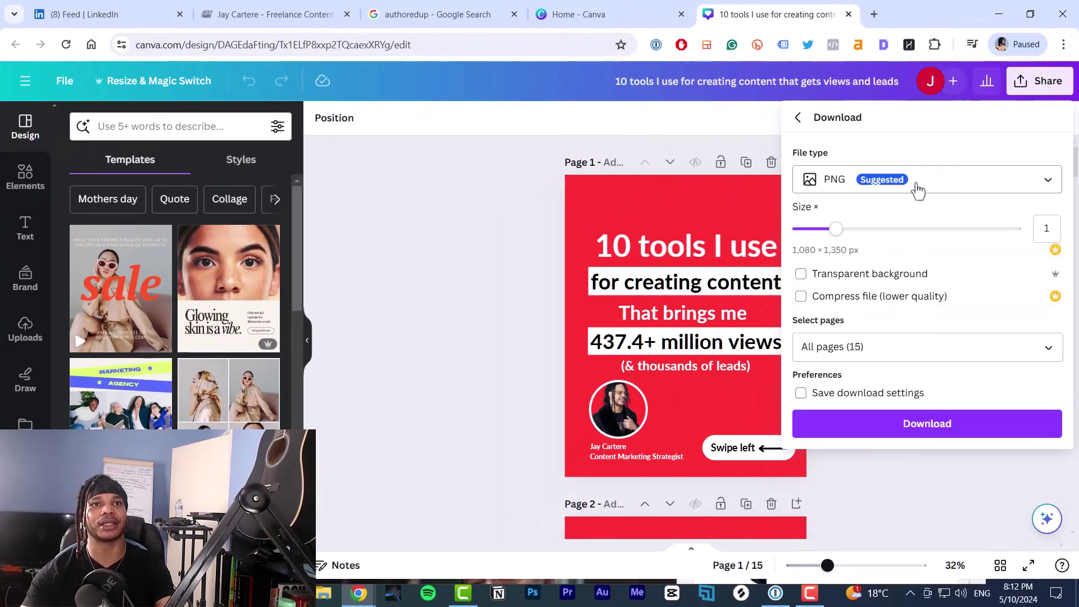
pyautogui.click(990, 187)
pyautogui.click(863, 308)
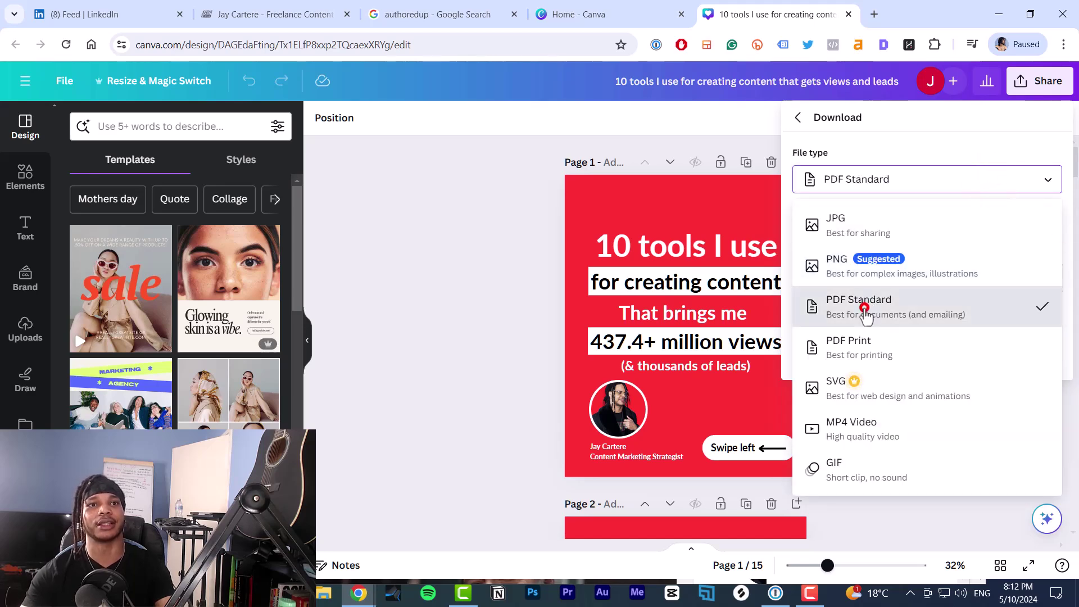
pyautogui.click(939, 359)
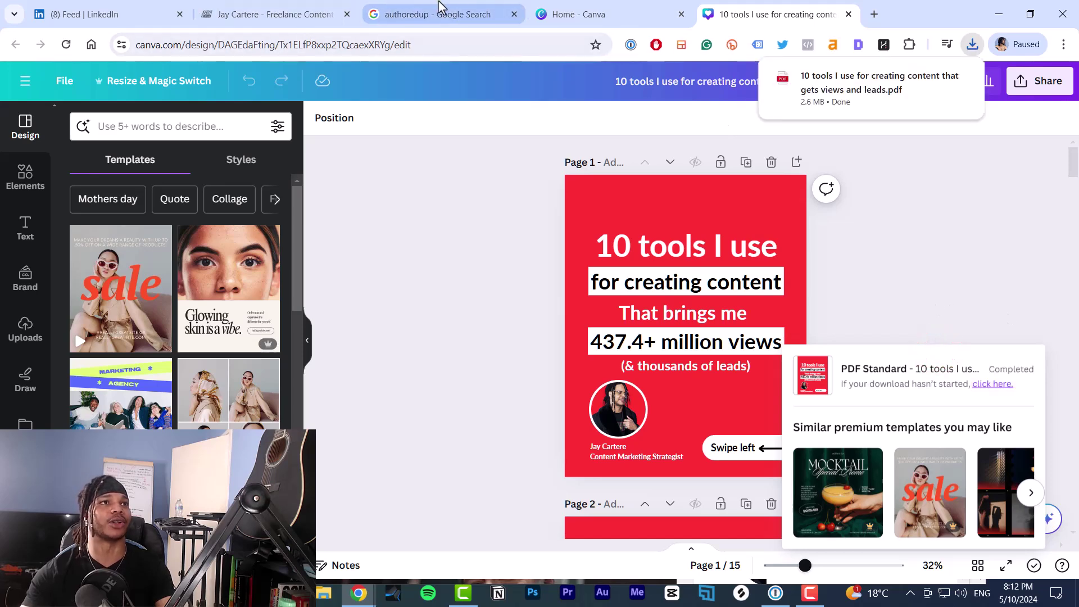
# Upload the downloaded carousel PDF from the Downloads folder to the LinkedIn post
pyautogui.click(128, 9)
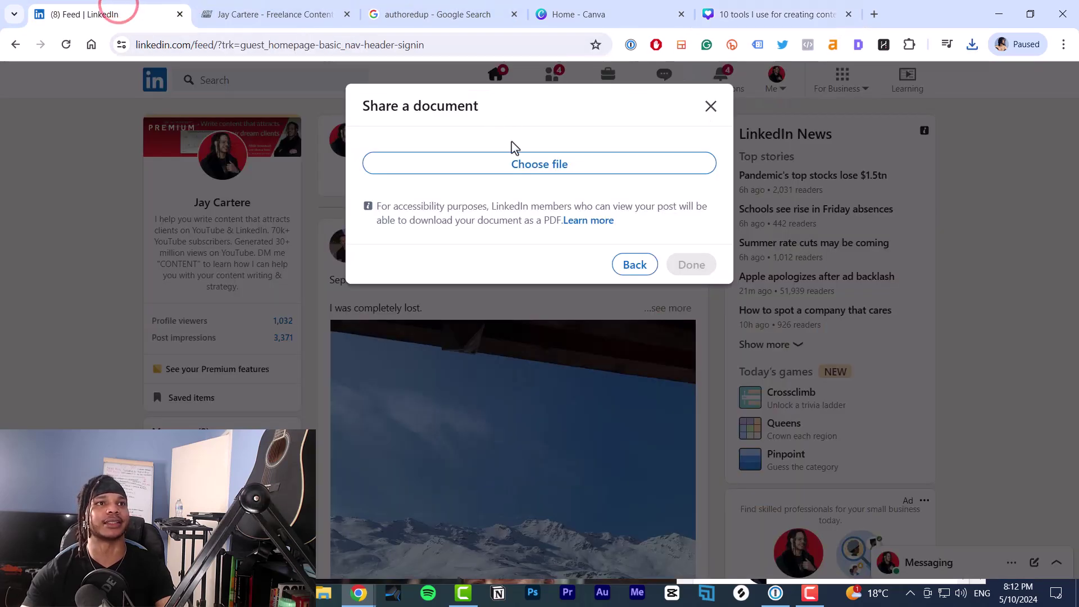
pyautogui.click(529, 166)
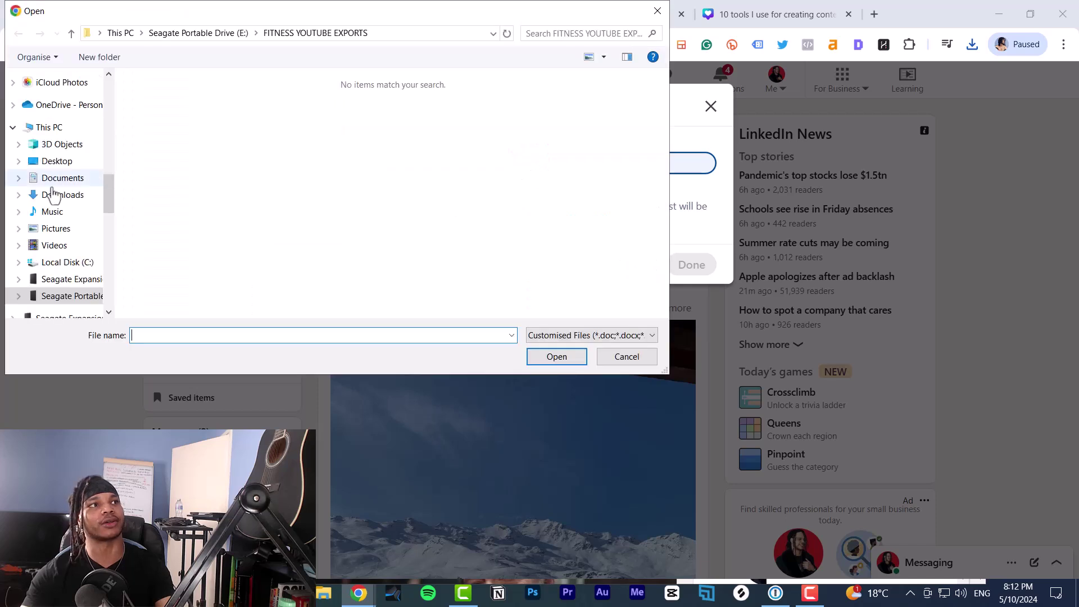
pyautogui.click(51, 195)
pyautogui.click(192, 115)
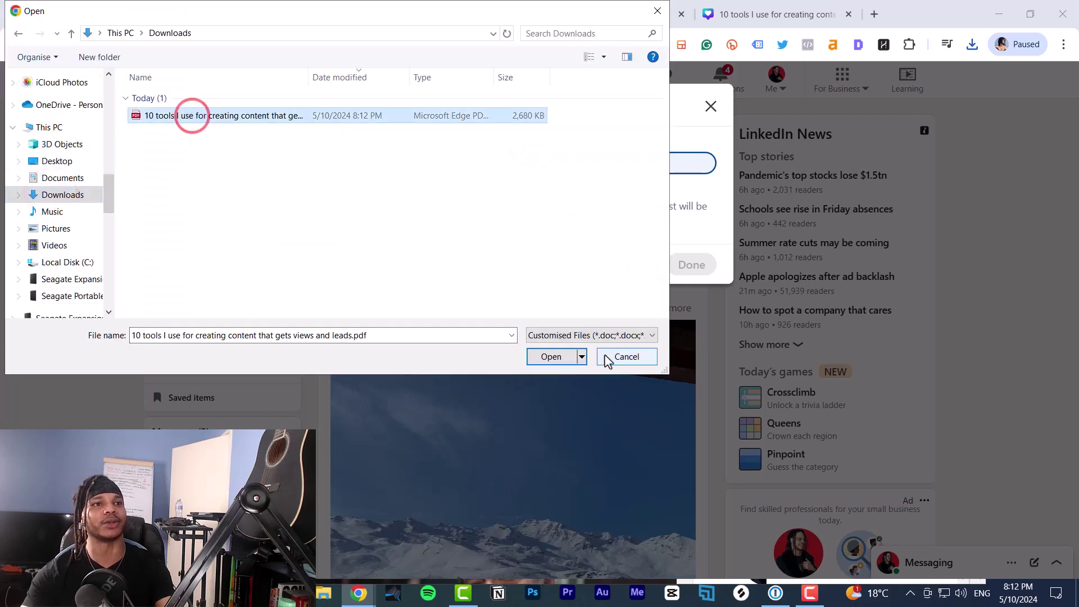
pyautogui.click(552, 356)
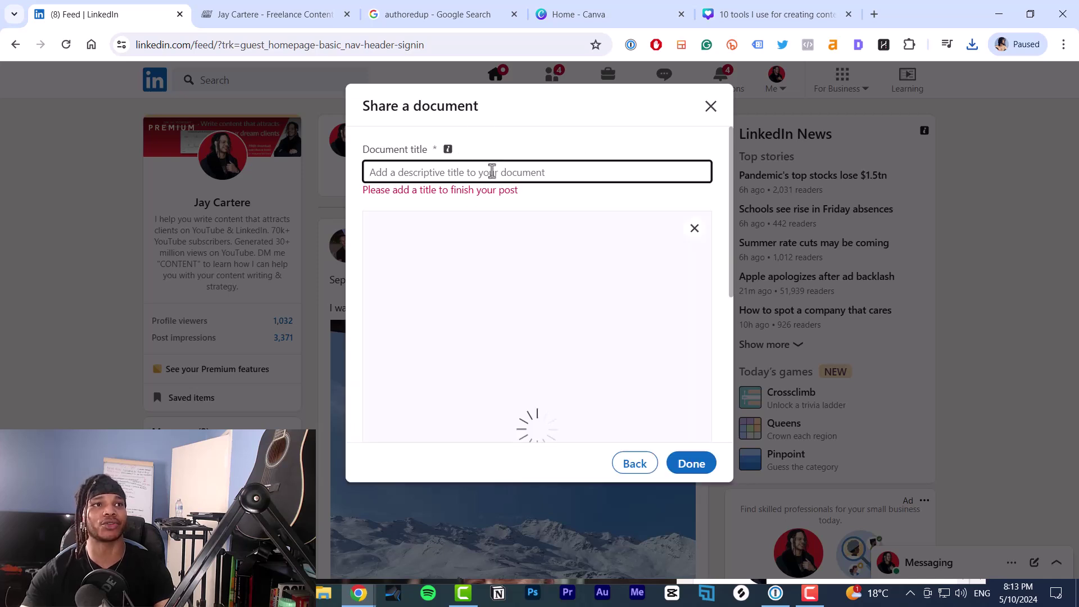
# Paste the carousel's title into the document title field
pyautogui.click(490, 171)
pyautogui.write('10 tools I use for creating content that gets views and leads')
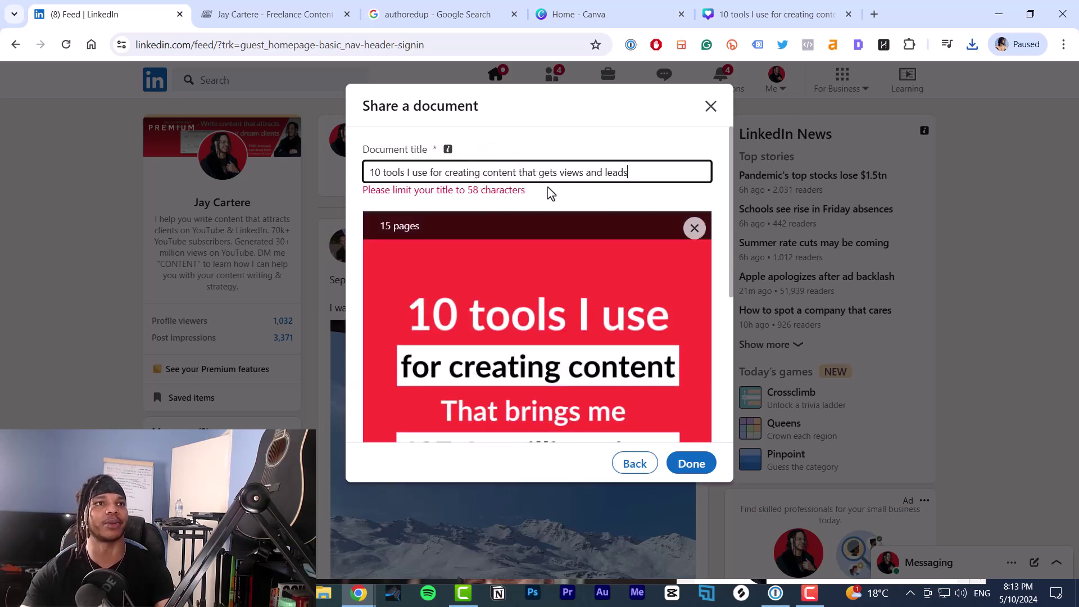
pyautogui.scroll(-5, 646, 269)
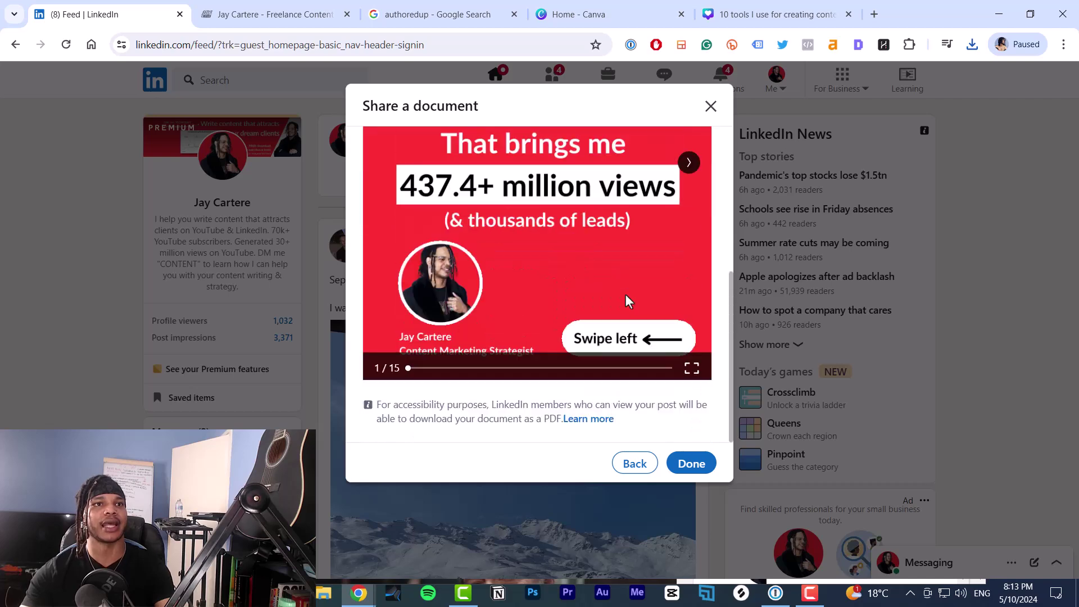
pyautogui.scroll(4, 688, 333)
pyautogui.scroll(-3, 691, 281)
# Preview the slides up to the ChatGPT slide and attempt to finish sharing the document
pyautogui.click(689, 233)
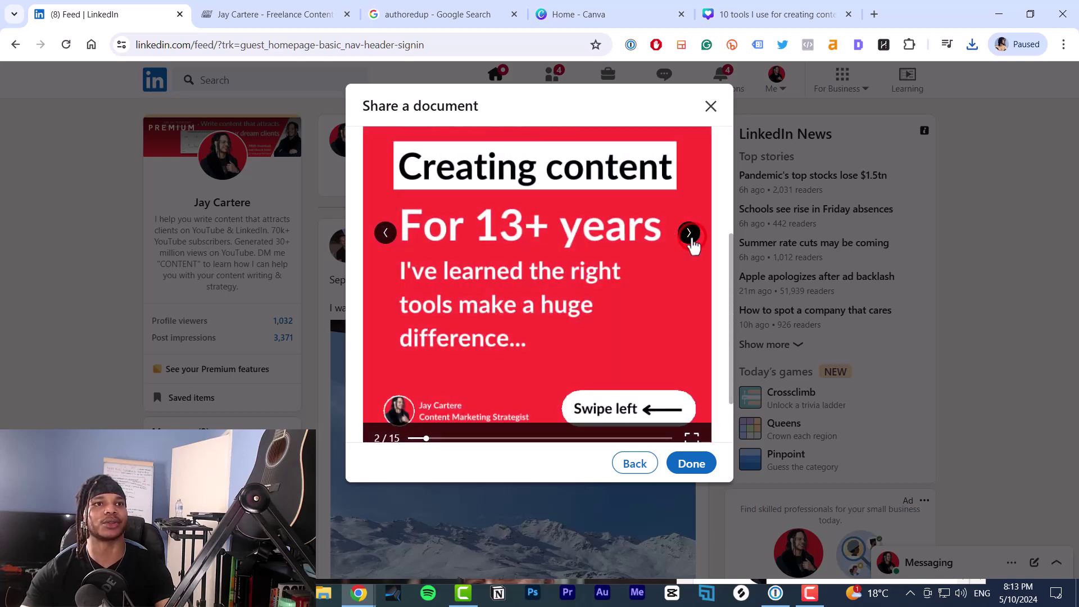
pyautogui.click(688, 233)
pyautogui.click(688, 232)
pyautogui.scroll(3, 691, 247)
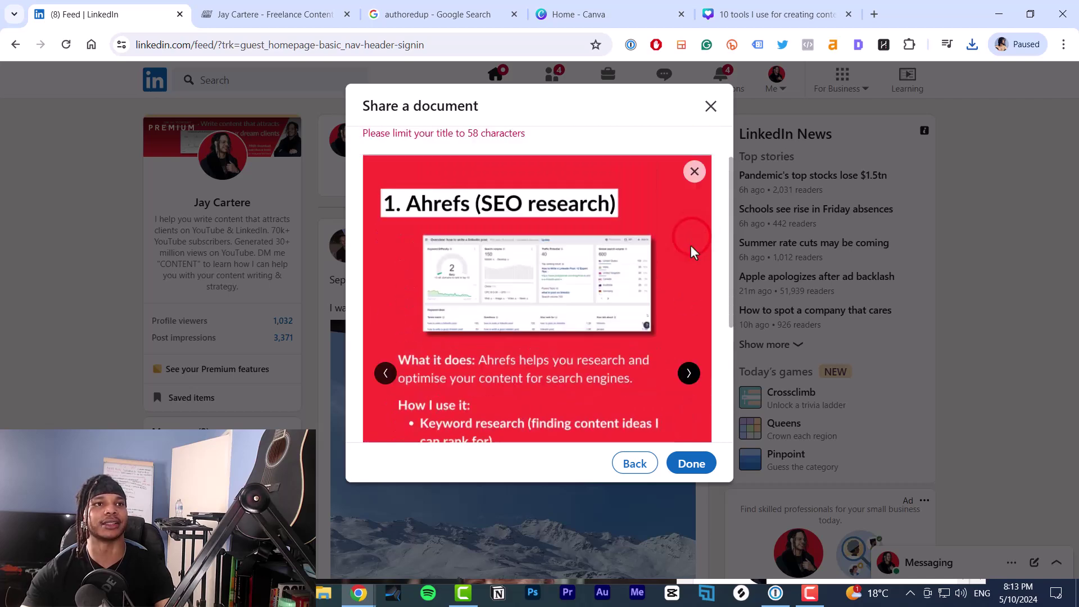
pyautogui.click(687, 373)
pyautogui.click(687, 373)
pyautogui.click(686, 373)
pyautogui.click(686, 373)
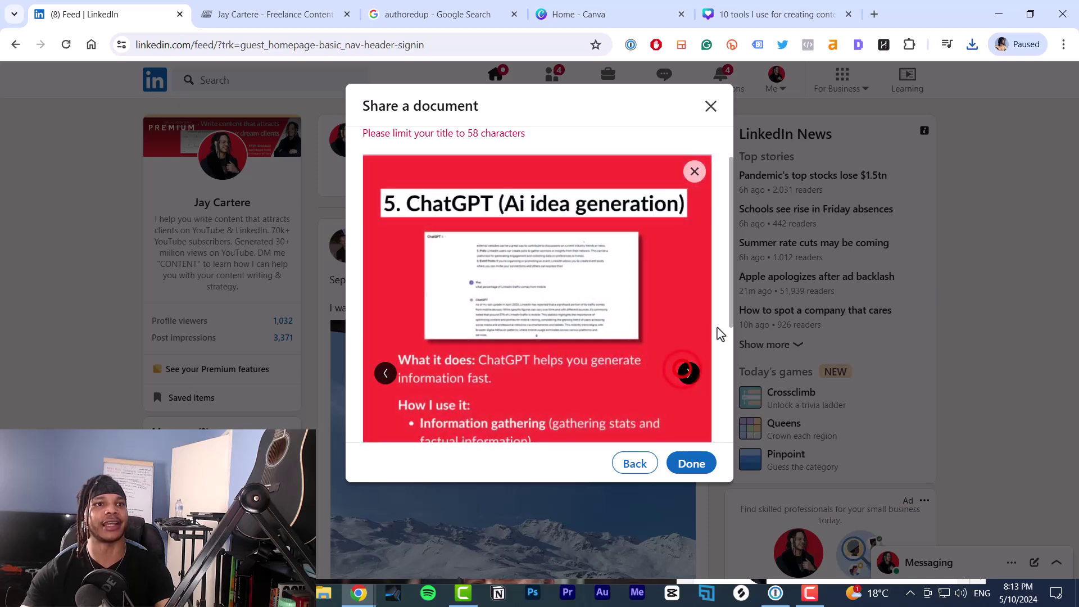
pyautogui.click(691, 465)
# Trim the title to 58 characters, attach the document, and type the caption '10 tools I use'
pyautogui.press('BackSpace')
pyautogui.press('BackSpace')
pyautogui.press('BackSpace')
pyautogui.press('BackSpace')
pyautogui.press('BackSpace')
pyautogui.press('BackSpace')
pyautogui.press('BackSpace')
pyautogui.press('BackSpace')
pyautogui.press('BackSpace')
pyautogui.press('BackSpace')
pyautogui.click(690, 468)
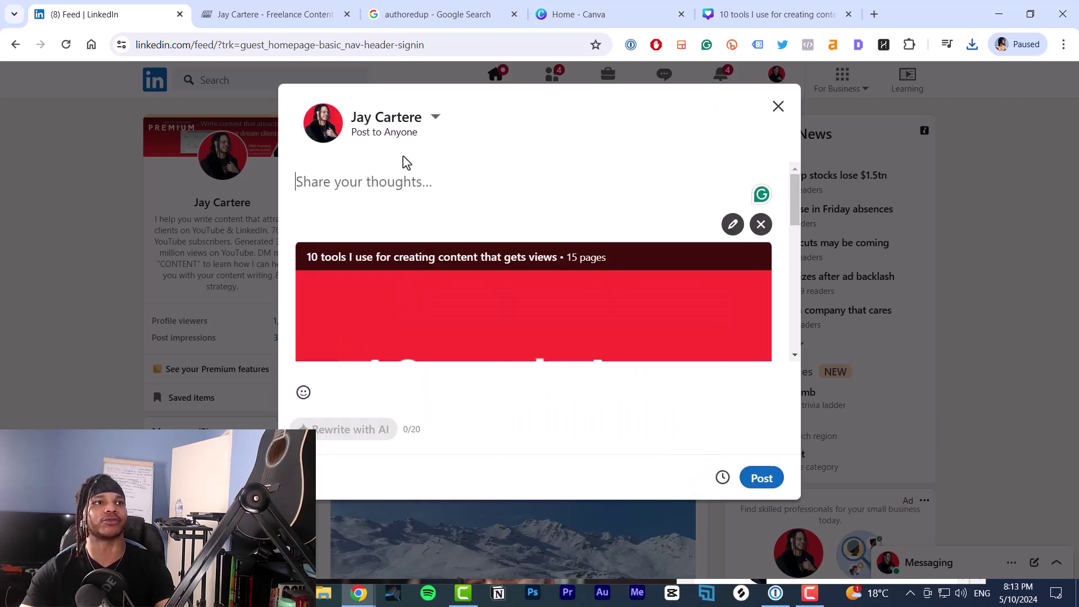
pyautogui.write('10 tools I use')
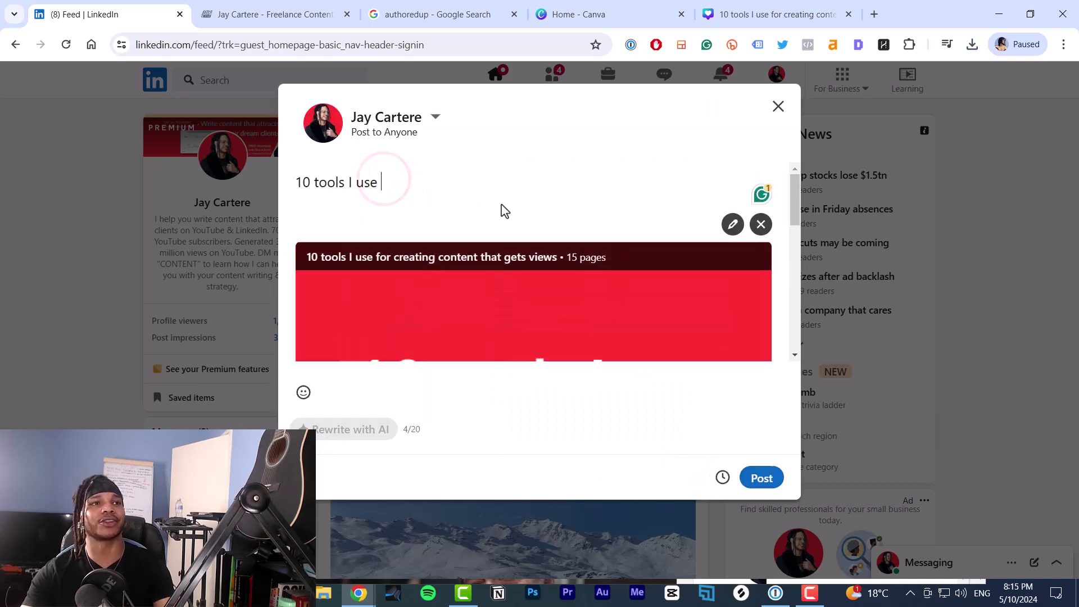
pyautogui.moveTo(416, 178); pyautogui.dragTo(279, 188)
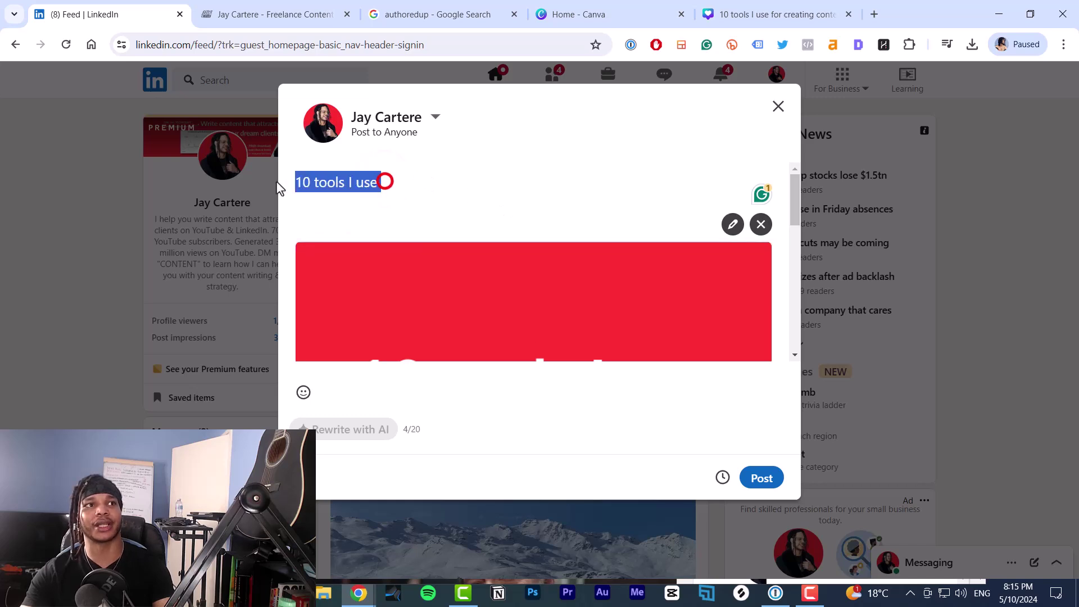
pyautogui.click(420, 184)
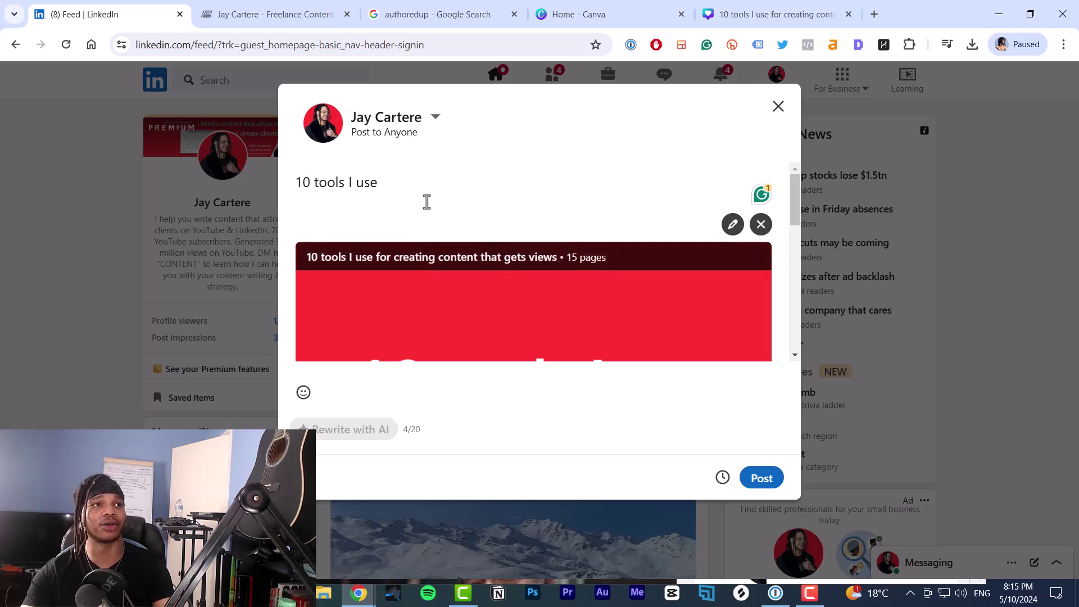
pyautogui.scroll(-2, 377, 171)
pyautogui.scroll(2, 360, 173)
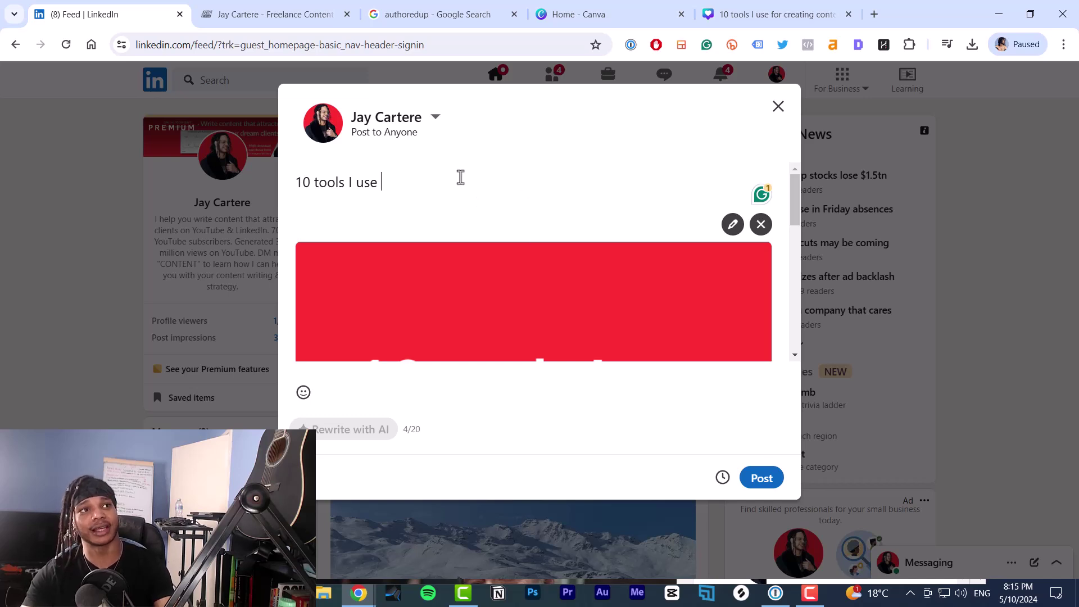
pyautogui.scroll(-2, 426, 194)
pyautogui.scroll(2, 419, 197)
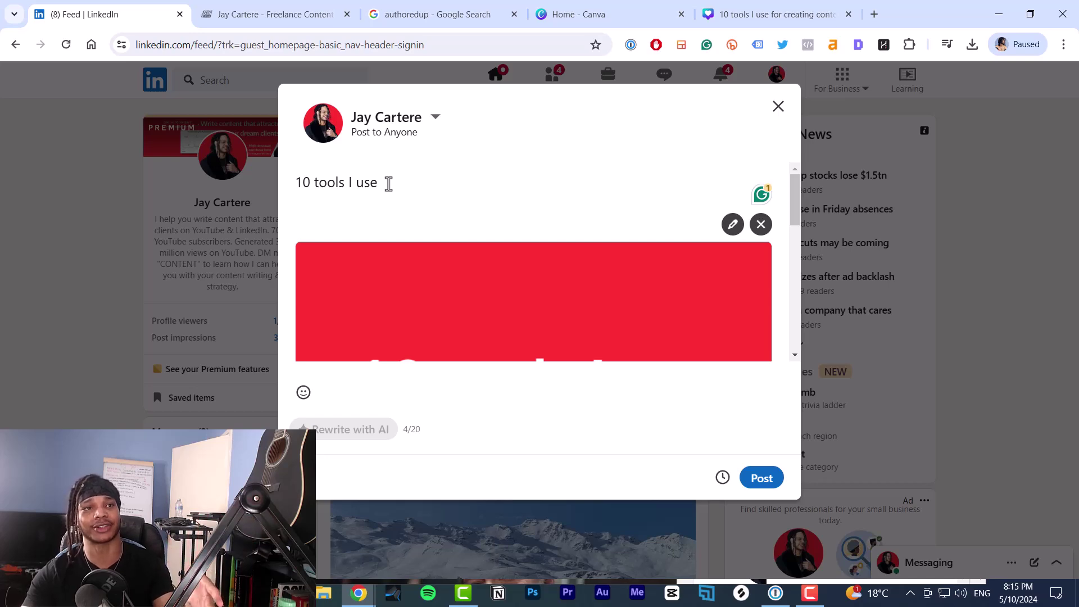
# Advance the attached carousel three slides to the '1. Ahrefs (SEO research)' slide
pyautogui.scroll(-5, 562, 253)
pyautogui.scroll(2, 674, 260)
pyautogui.click(750, 335)
pyautogui.click(750, 335)
pyautogui.click(750, 335)
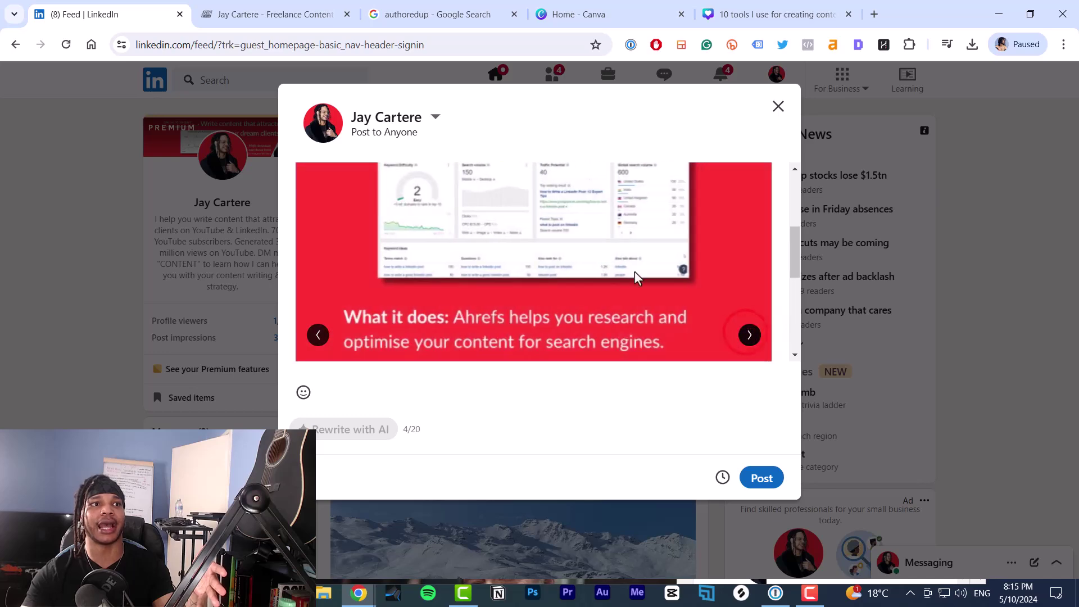
pyautogui.scroll(1, 635, 275)
pyautogui.scroll(3, 530, 269)
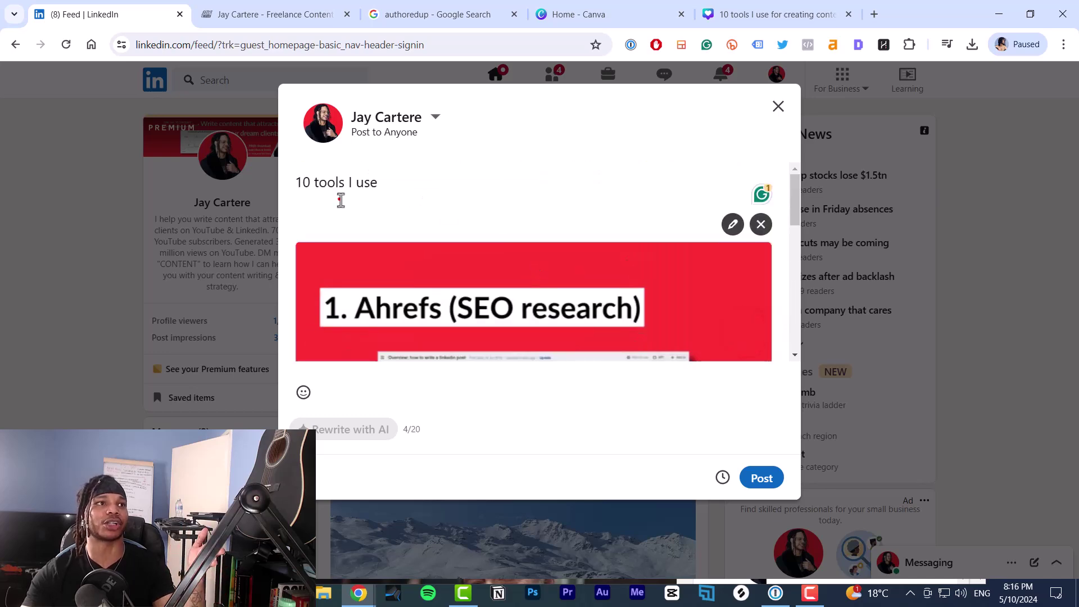
pyautogui.scroll(-4, 494, 180)
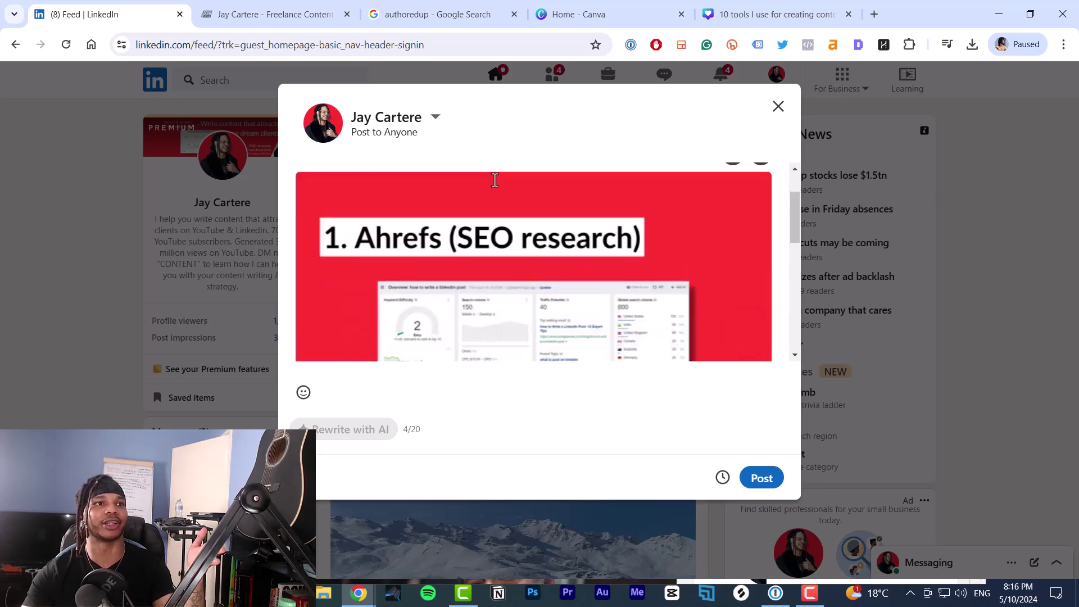
pyautogui.scroll(2, 445, 224)
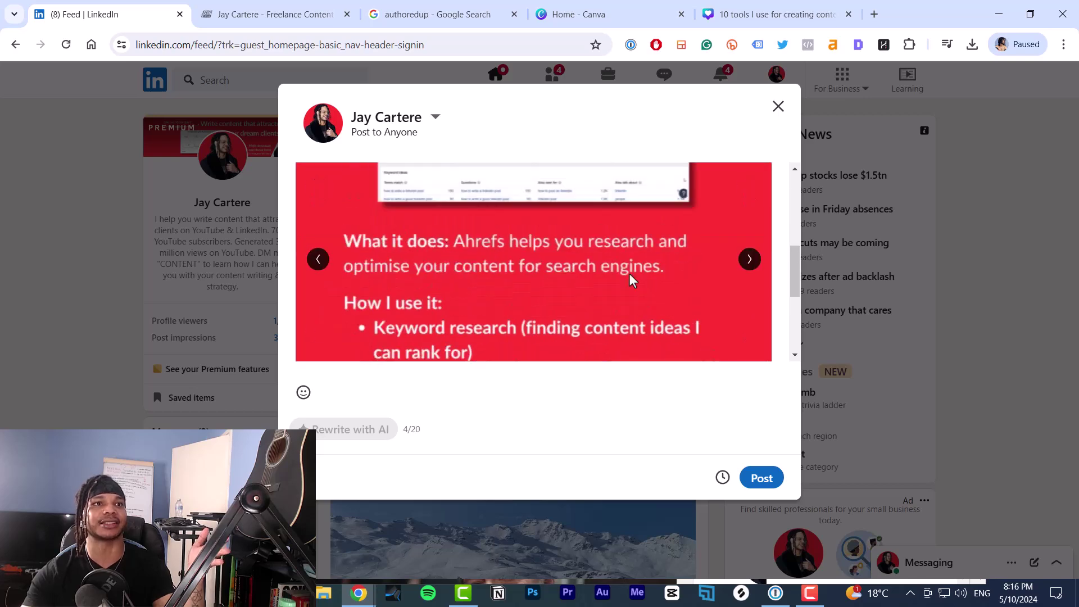
pyautogui.scroll(-3, 428, 278)
pyautogui.scroll(5, 534, 286)
pyautogui.scroll(2, 534, 288)
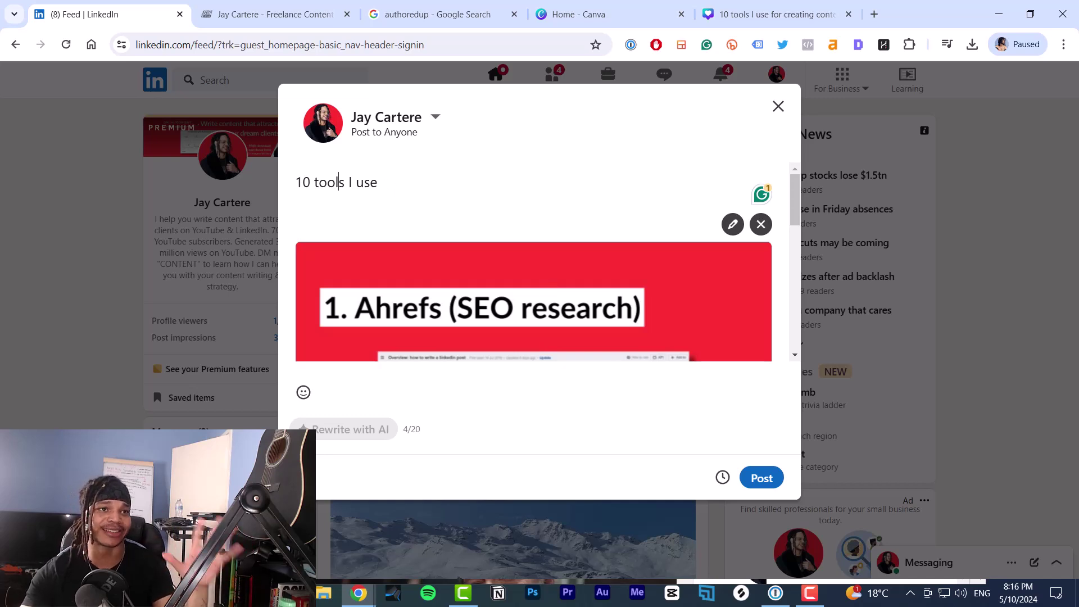
pyautogui.scroll(-2, 529, 264)
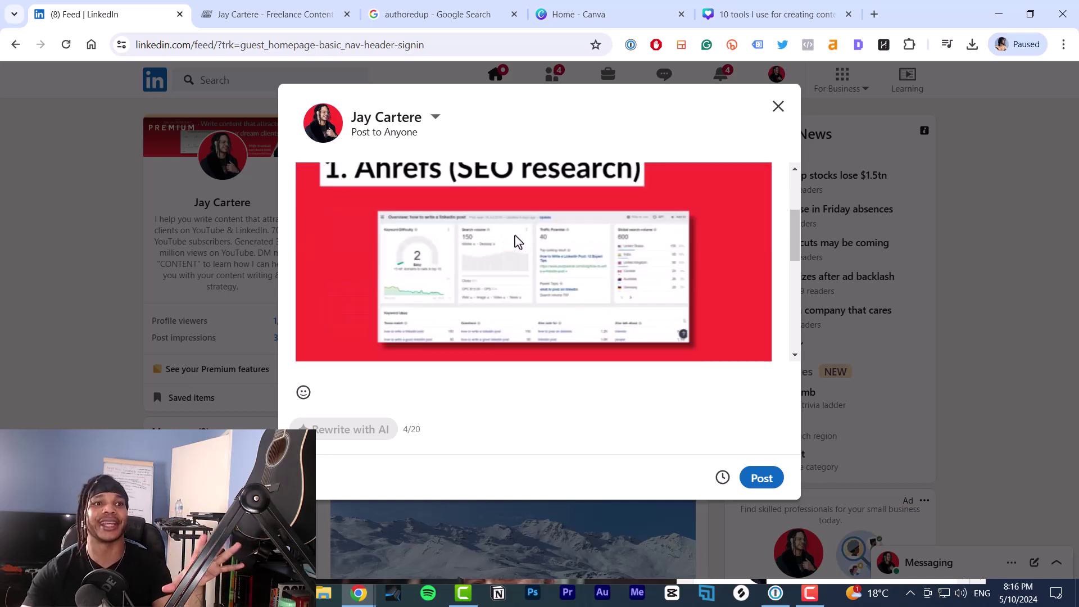
pyautogui.scroll(2, 602, 220)
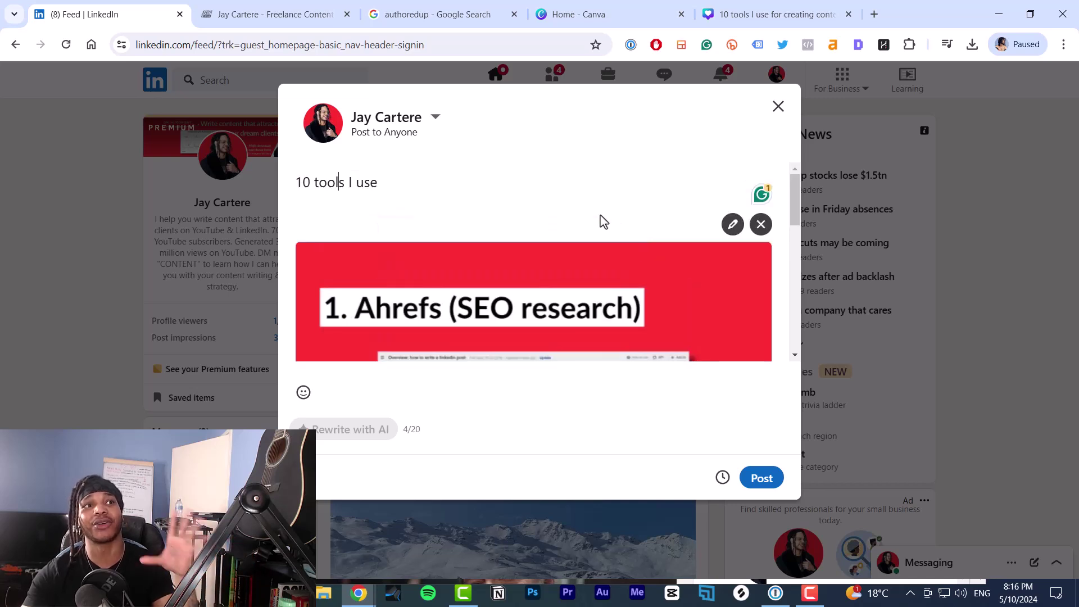